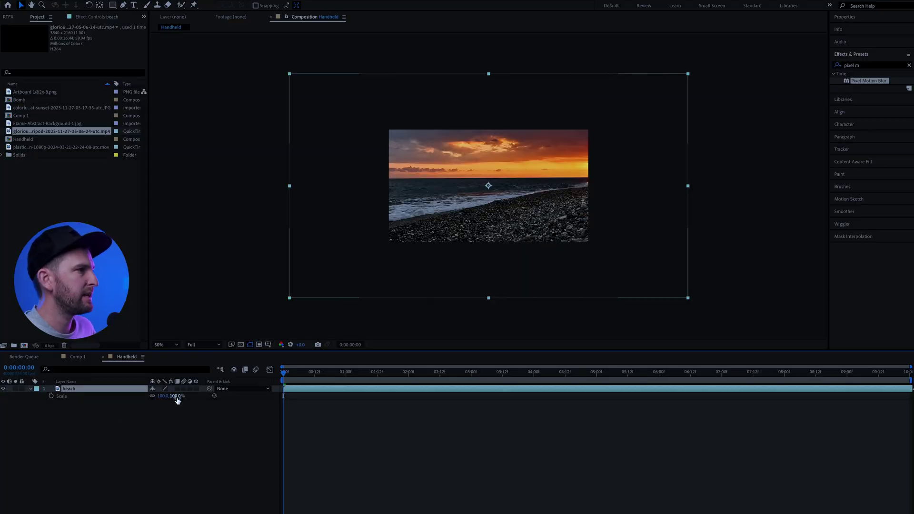
Shrink the beach footage layer to 53% scale and preview the composition
drag(177, 400, 155, 403)
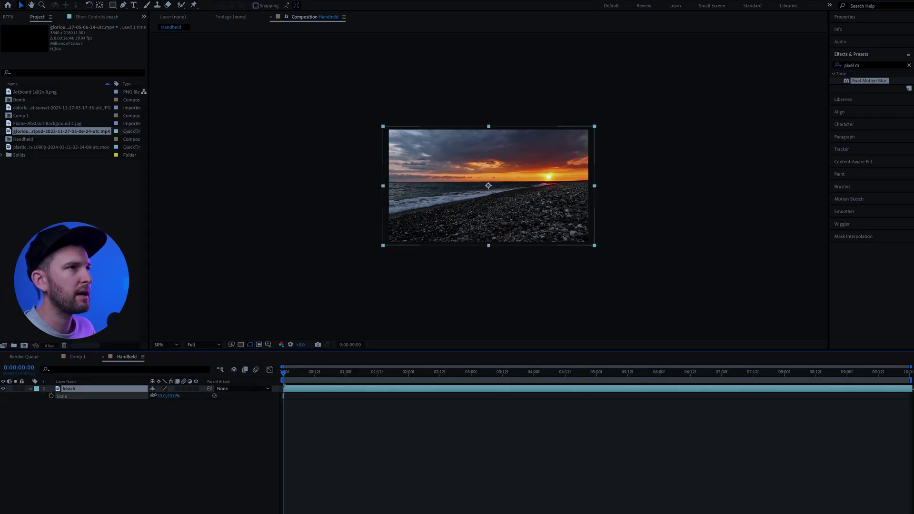
click(147, 469)
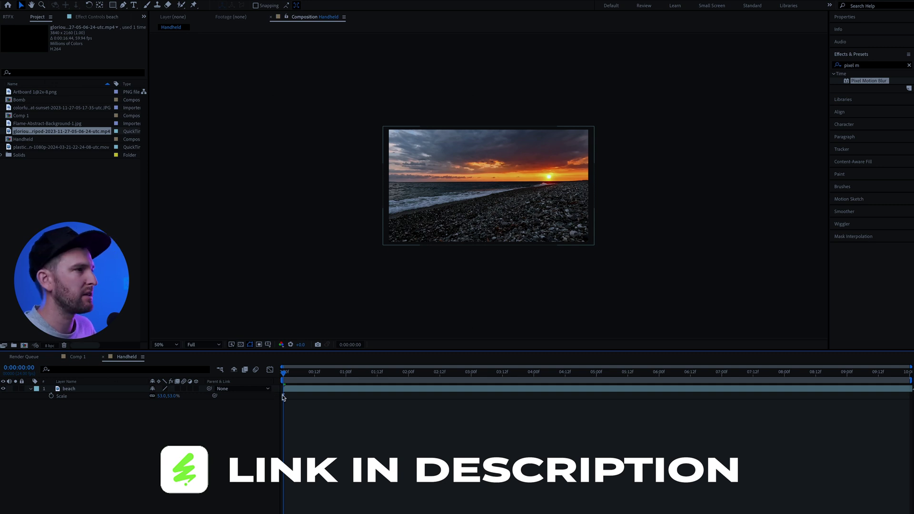
key(space)
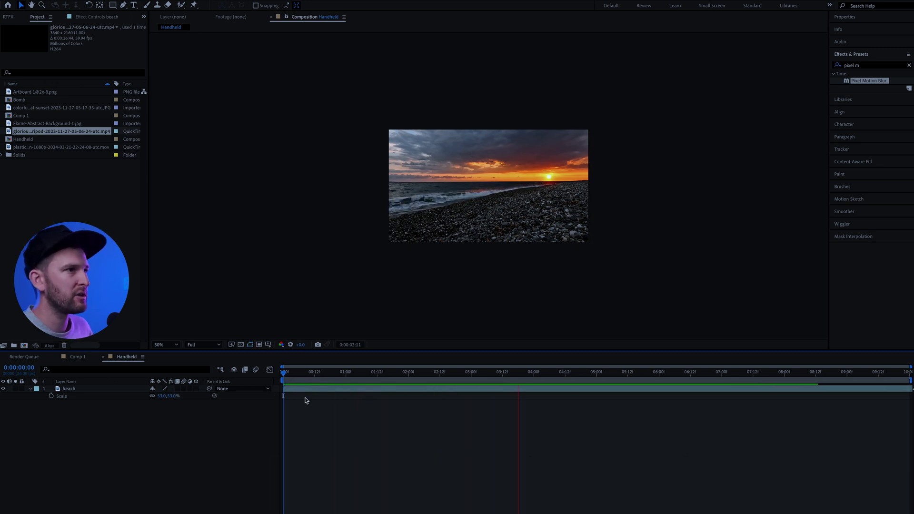
click(305, 389)
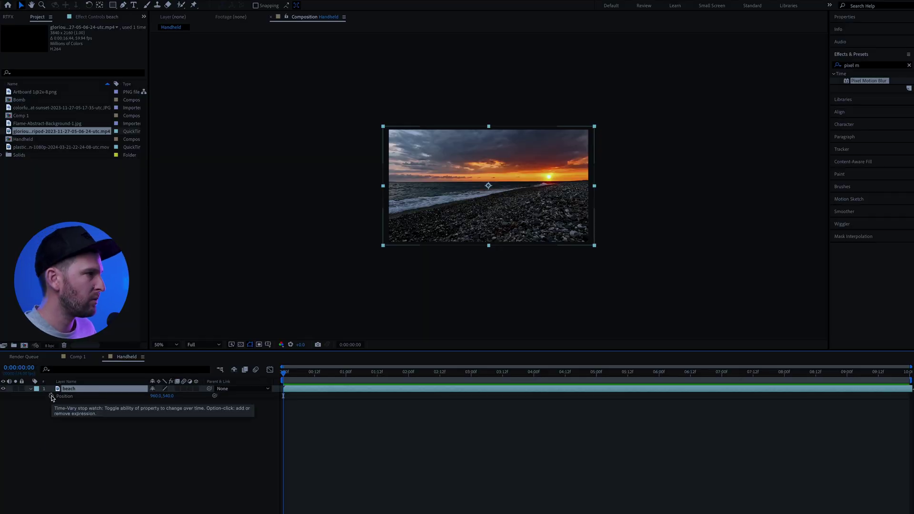
Add a wiggle(1,35) expression to the beach layer's Position
alt+click(52, 396)
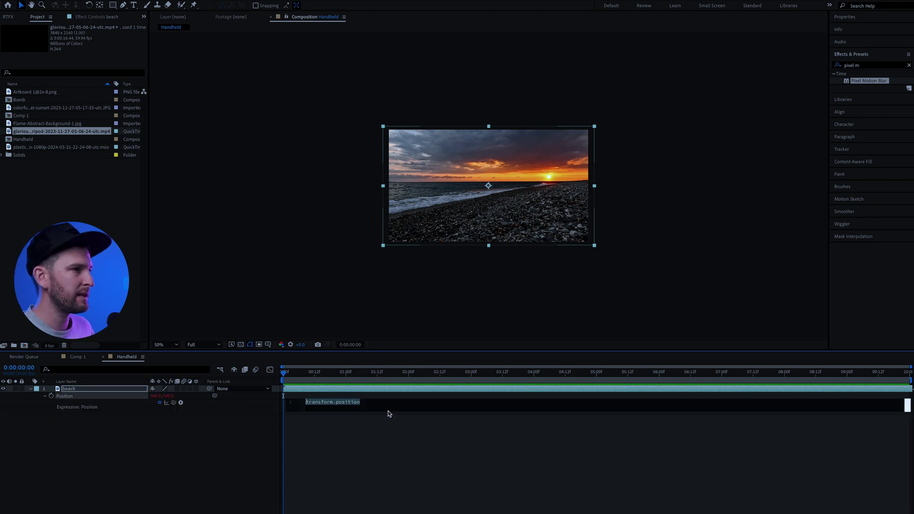
text(wiggle)
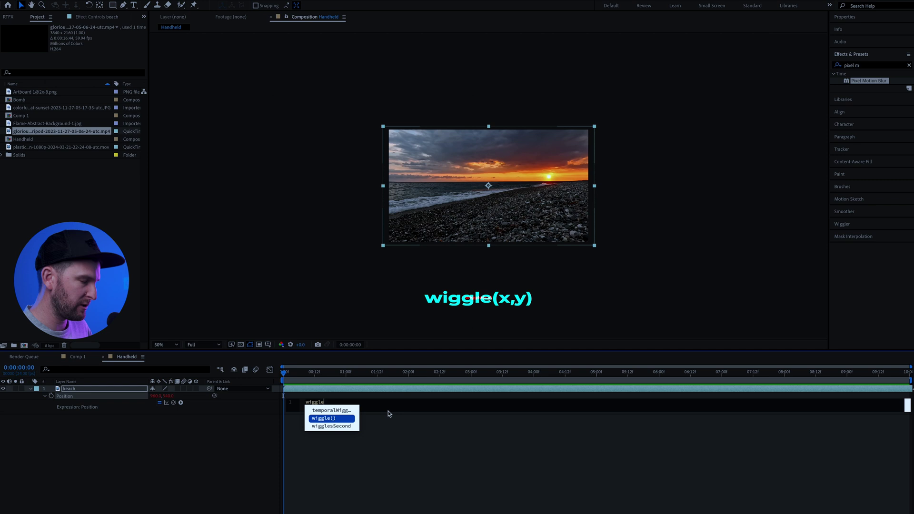
text(()
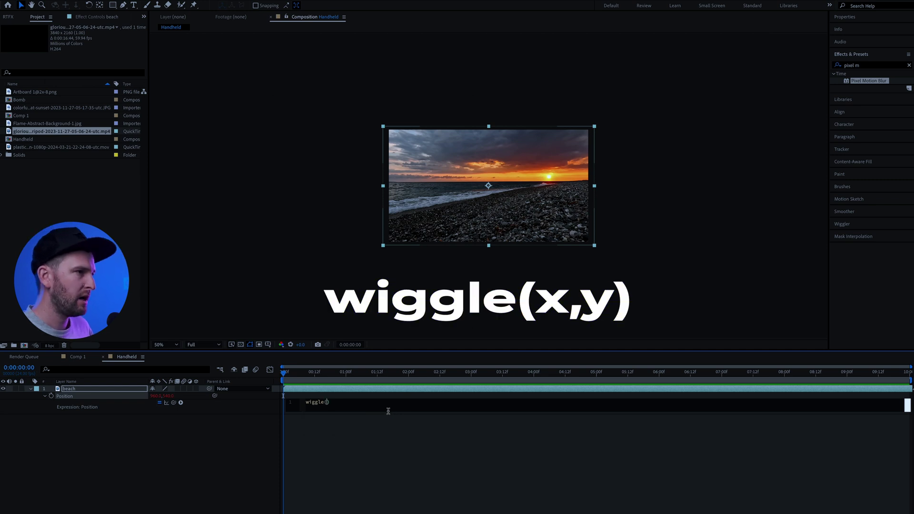
click(380, 427)
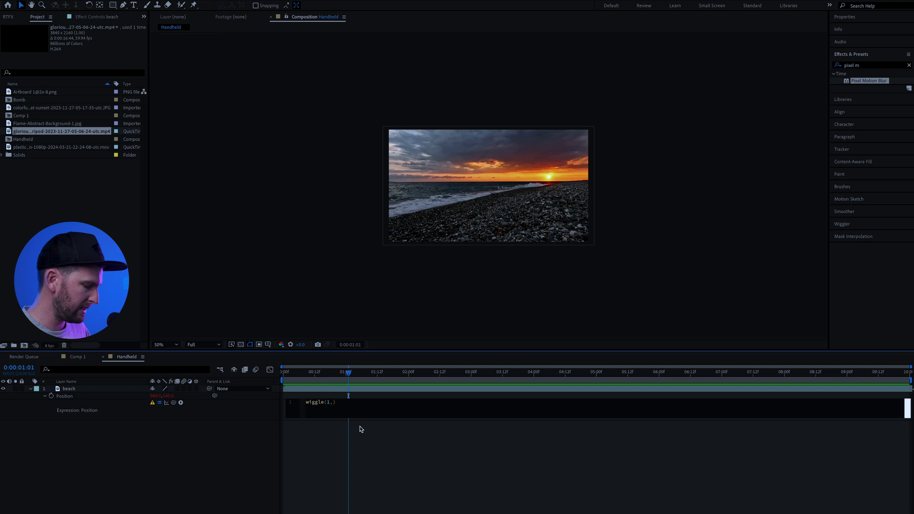
text(35)
Preview the wiggle shake from the start, then lower the amplitude to 25
drag(336, 369, 284, 376)
key(space)
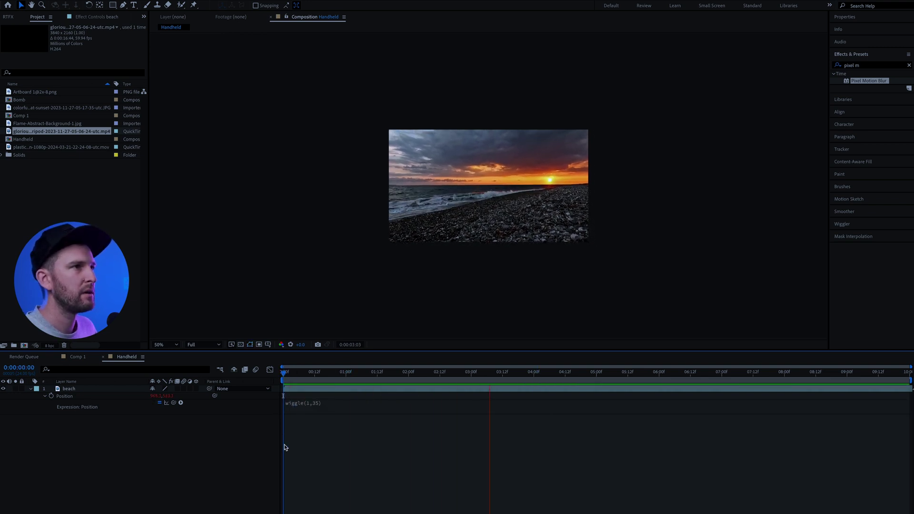
click(335, 402)
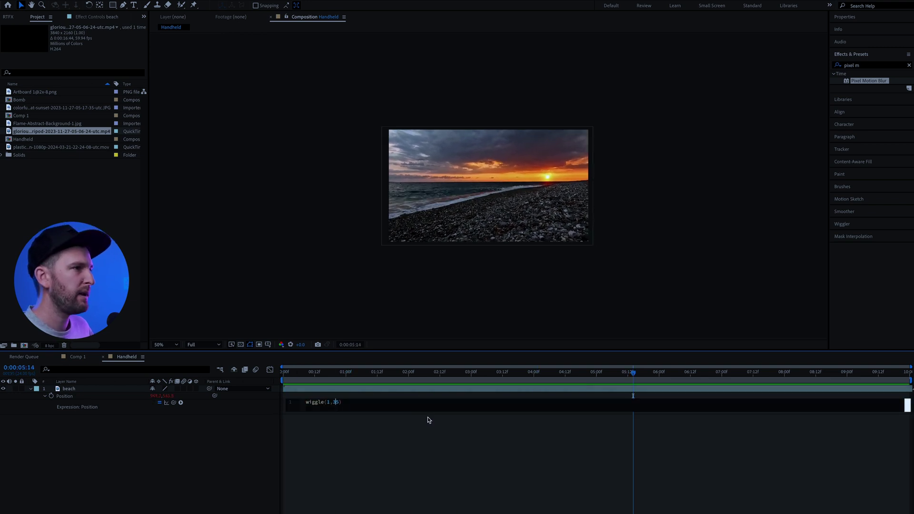
key(BackSpace)
text(2)
key(Return)
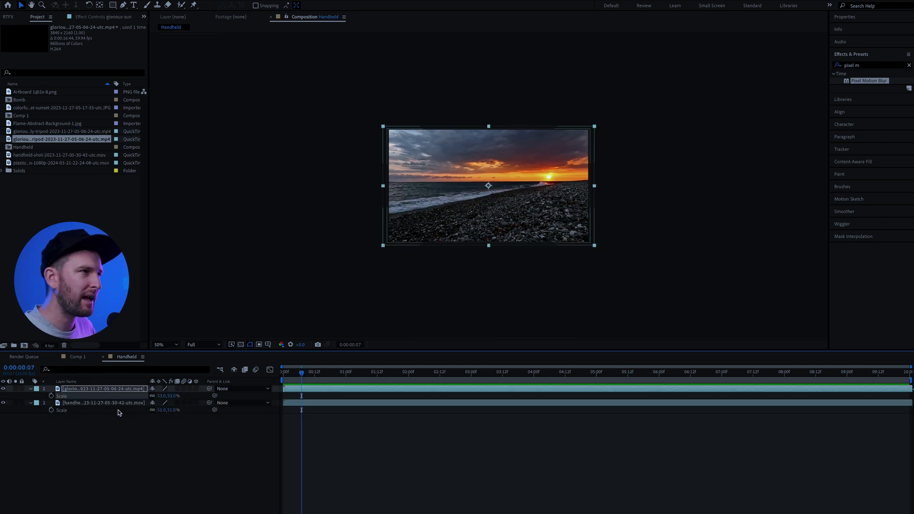
Scrub through the new handheld clip and rename its layer to 'handheld'
click(23, 441)
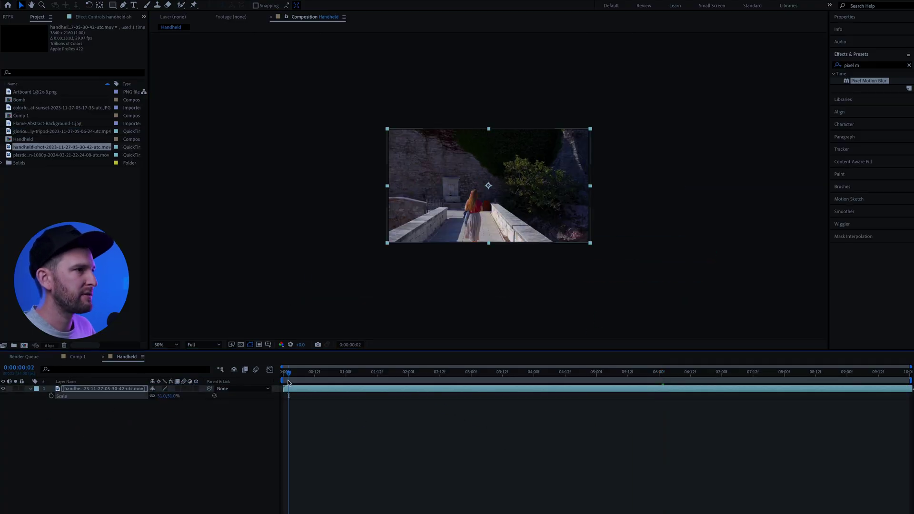
drag(298, 375, 312, 374)
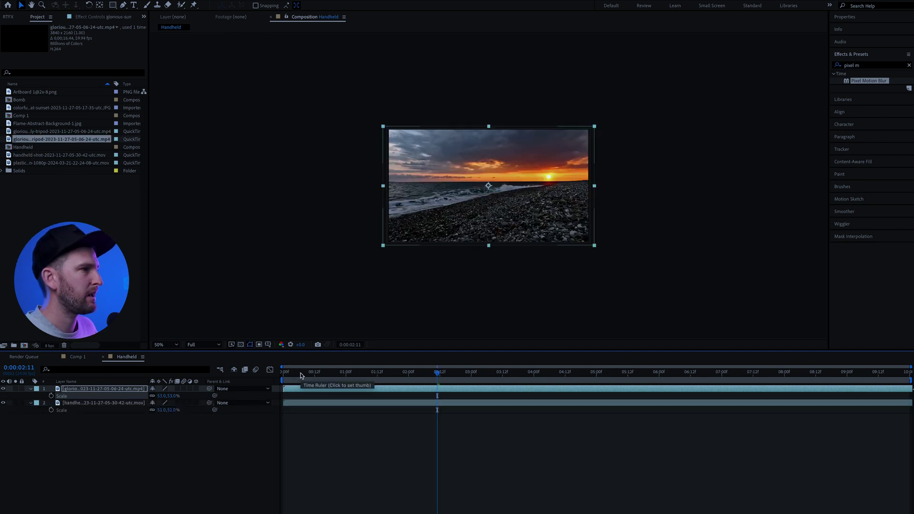
click(300, 376)
key(Return)
text(hand)
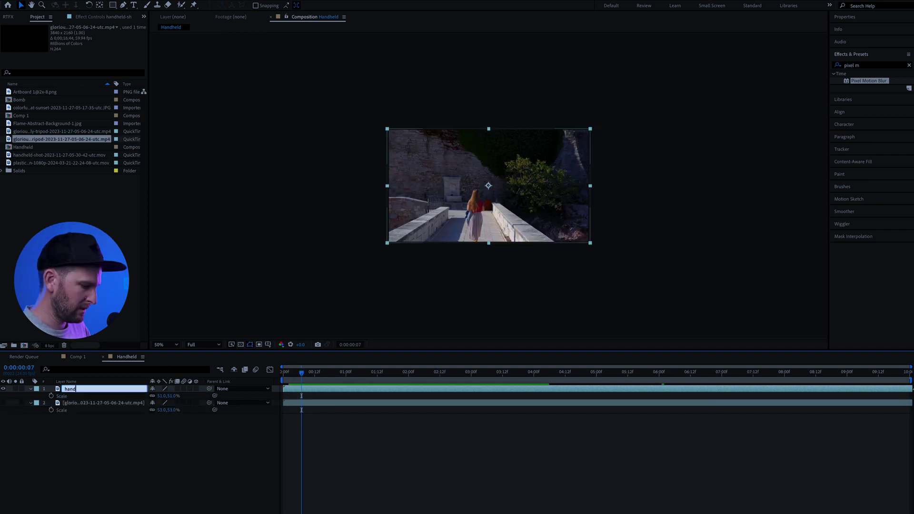
text(held)
key(Return)
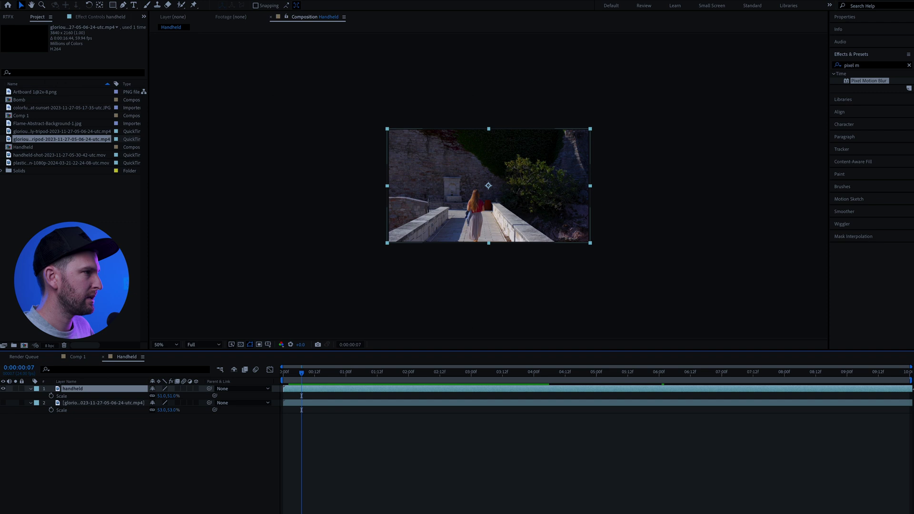
Add a new Null Object layer to the timeline
right_click(95, 414)
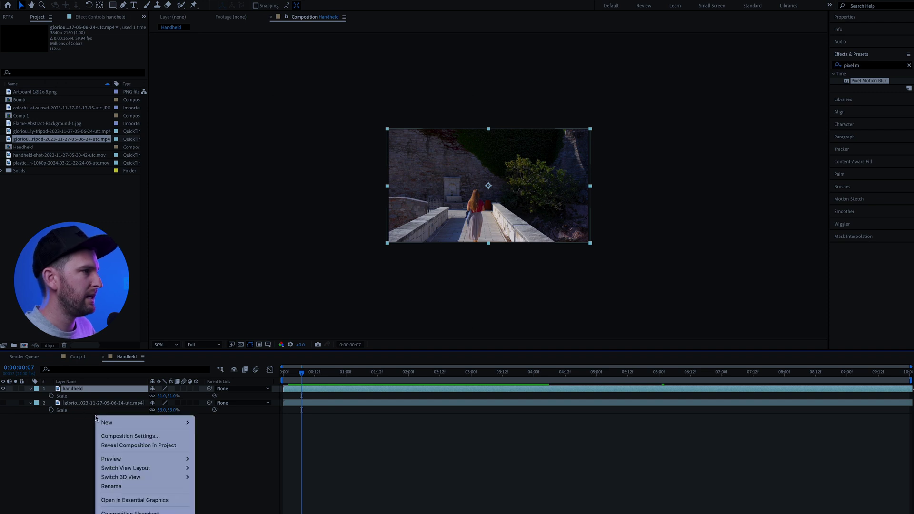
mouse_move(111, 424)
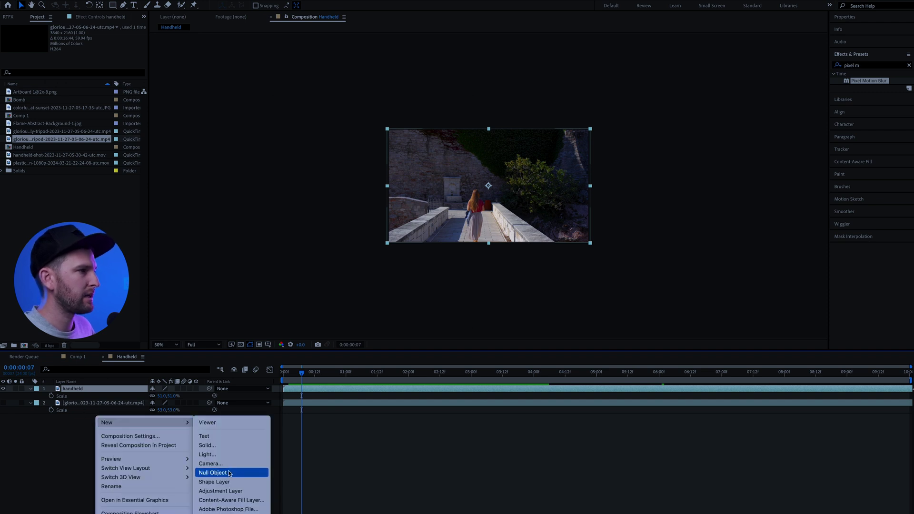
click(202, 472)
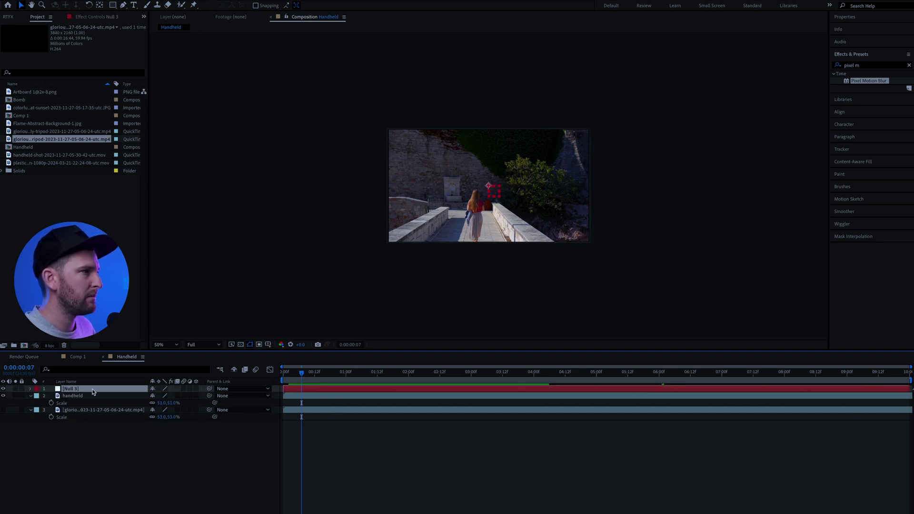
Expand the Tracker panel and select the handheld clip layer
click(859, 150)
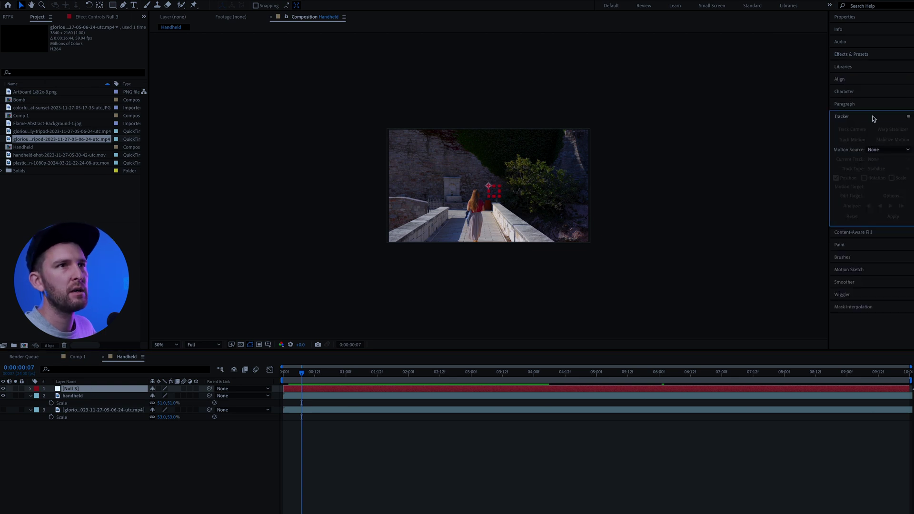
click(145, 0)
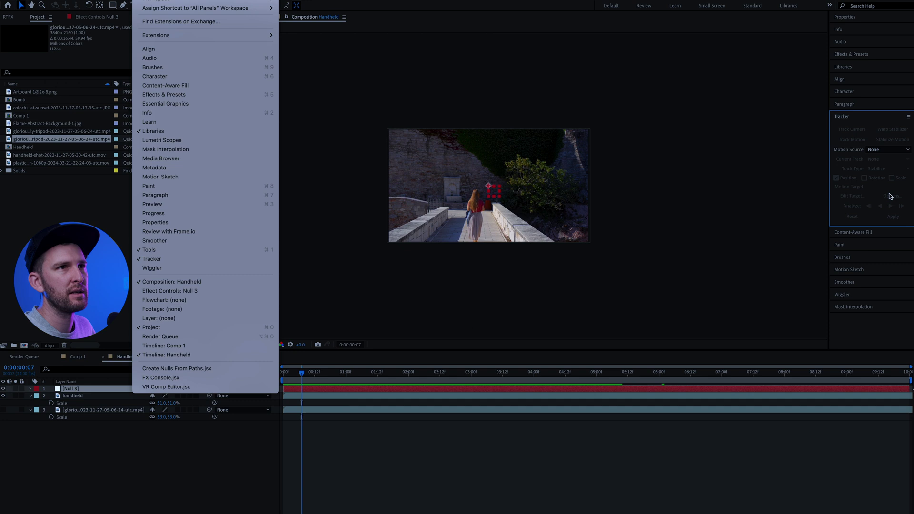
key(Escape)
click(83, 395)
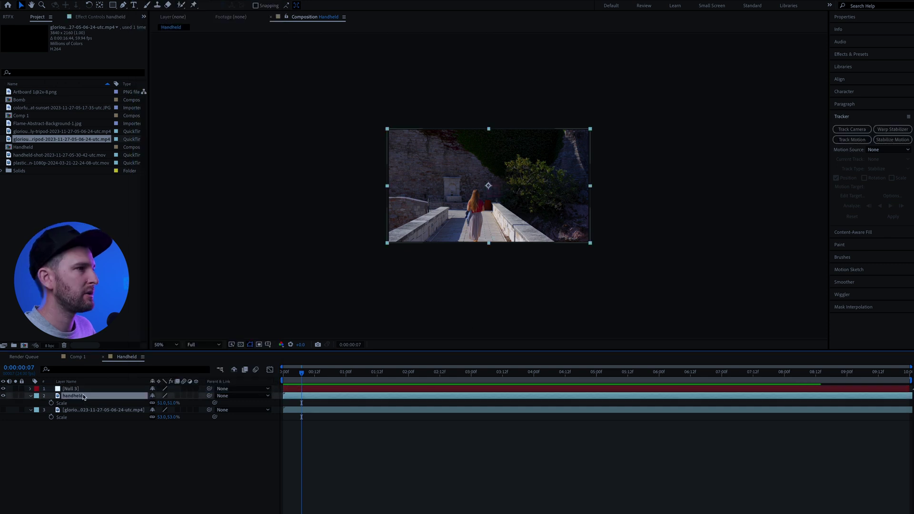
Start a Position and Rotation track, placing Track Point 1 on the fountain with a wider search area
click(842, 142)
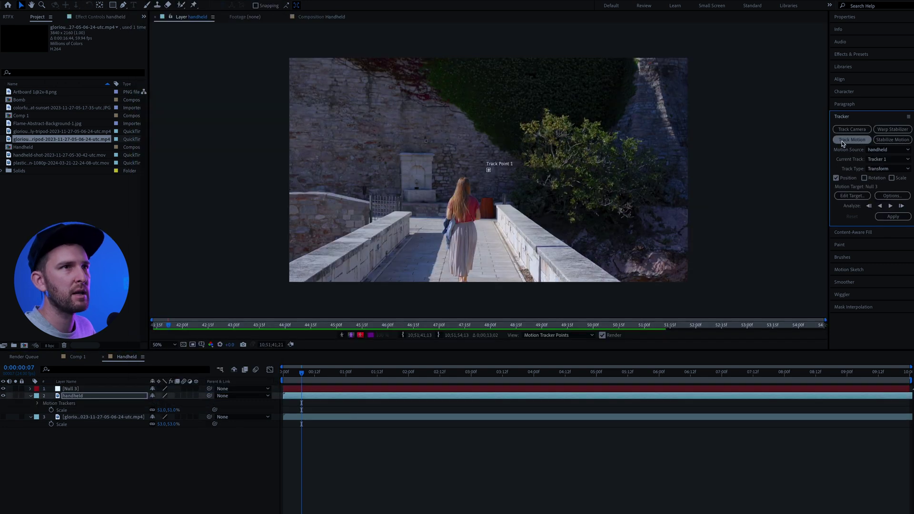
click(864, 177)
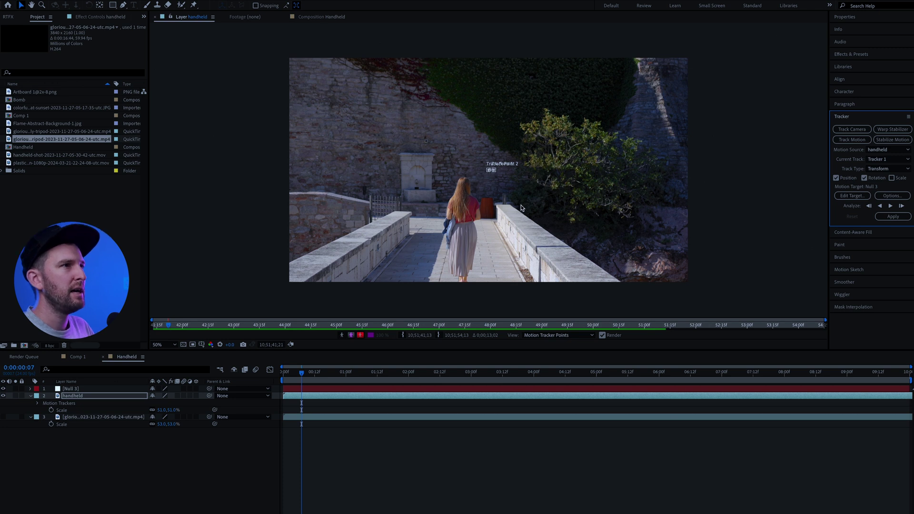
drag(303, 375, 278, 392)
key(slash)
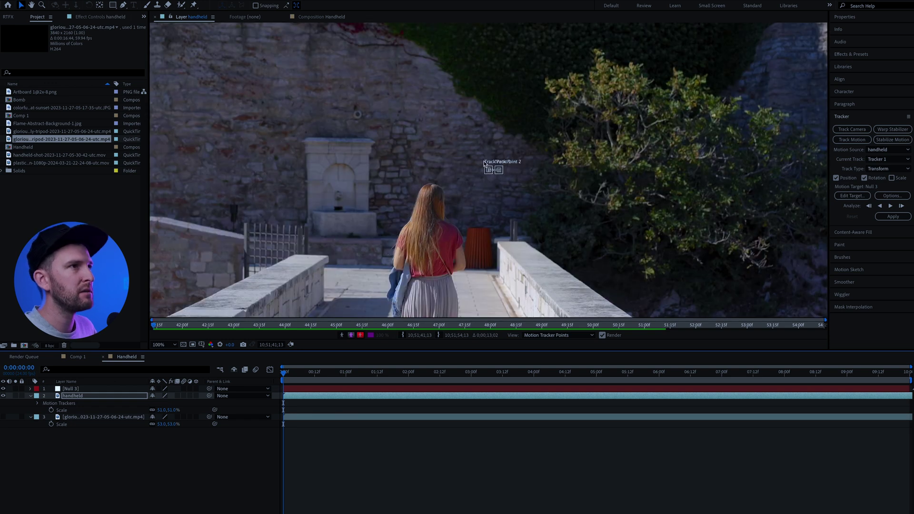
scroll(489, 176, up, 1)
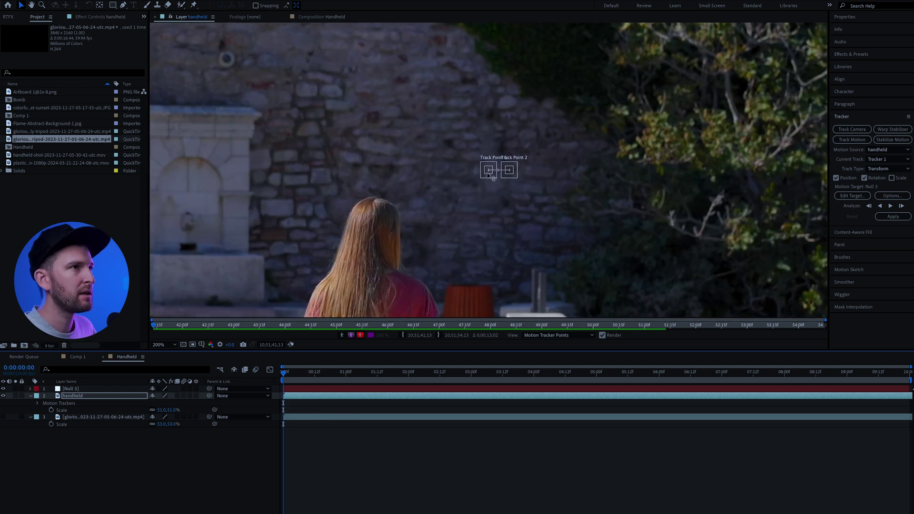
drag(490, 177, 190, 255)
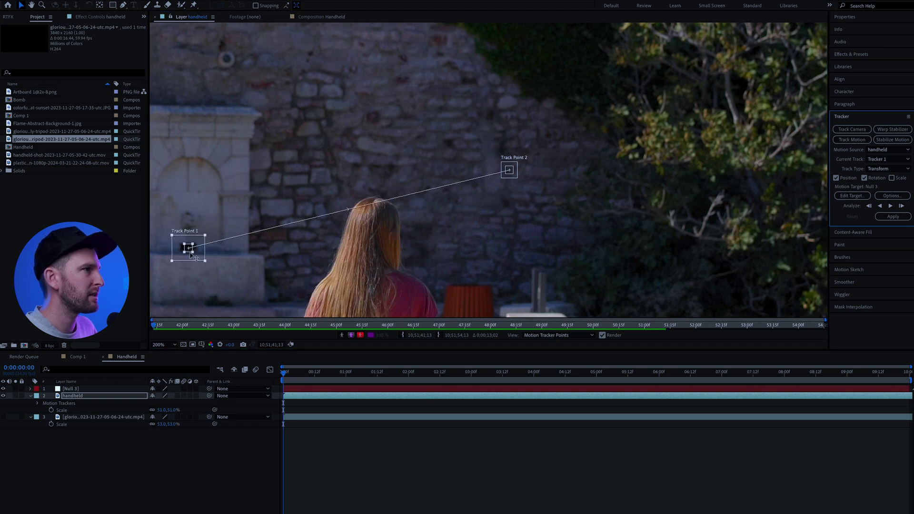
drag(204, 261, 200, 257)
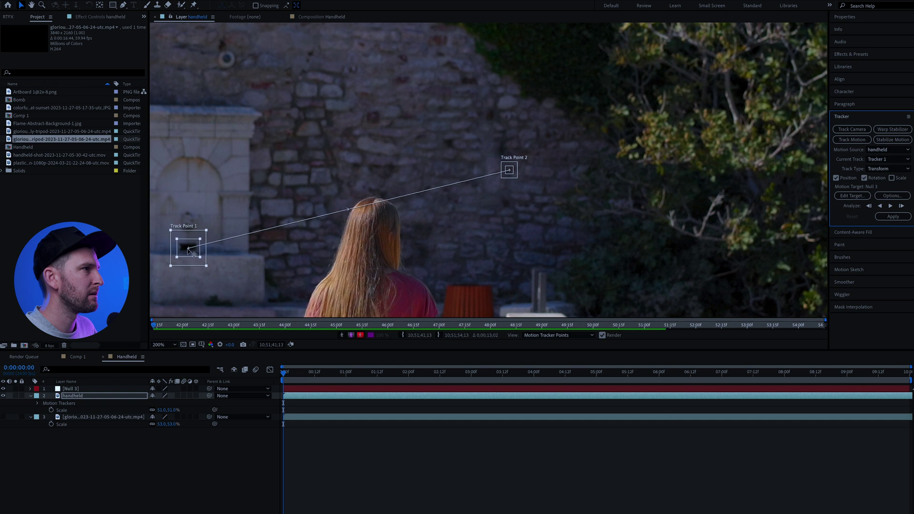
Pan toward the bridge wall and place Track Point 2 on its corner
key(h)
drag(600, 179, 458, 187)
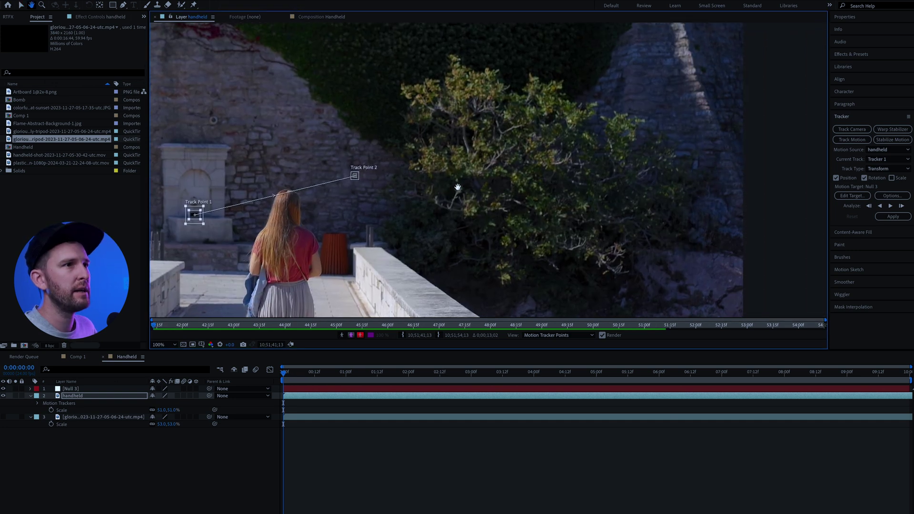
key(v)
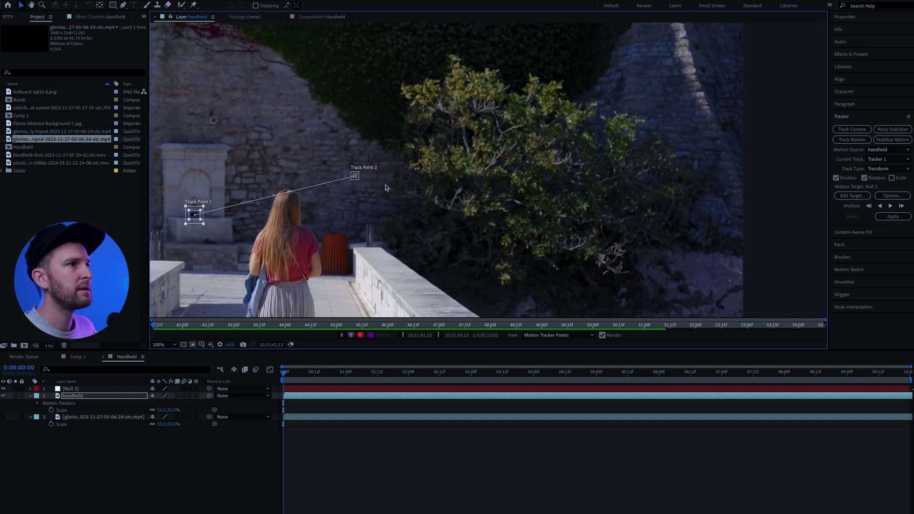
click(358, 181)
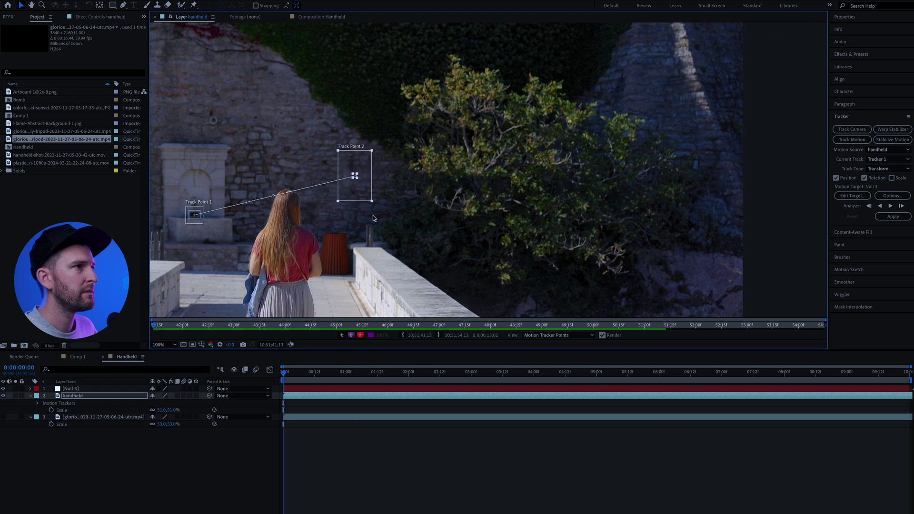
drag(355, 177, 372, 253)
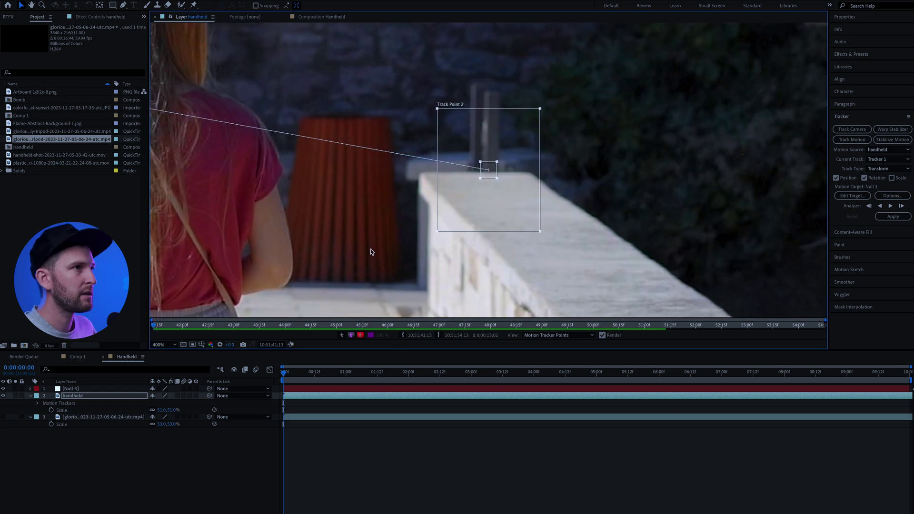
drag(496, 168, 513, 153)
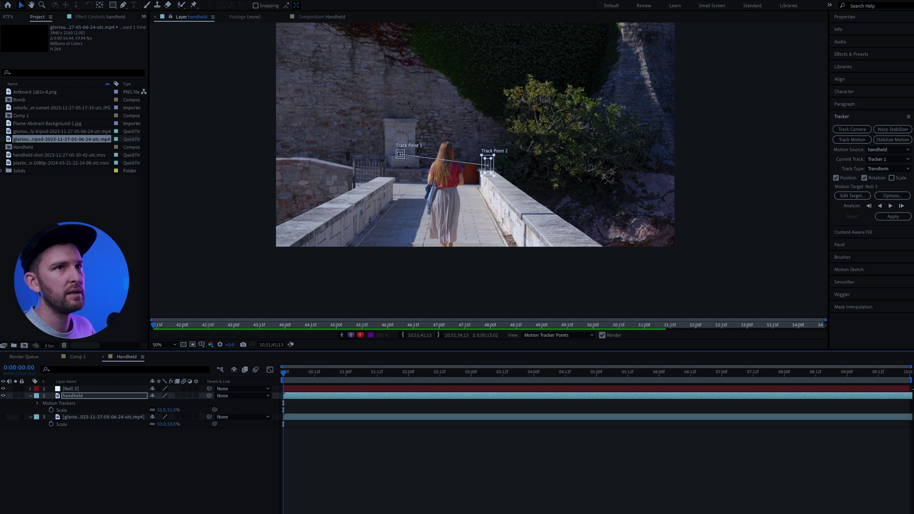
Analyze the track forward, target Null 3, and apply it in X and Y
click(891, 206)
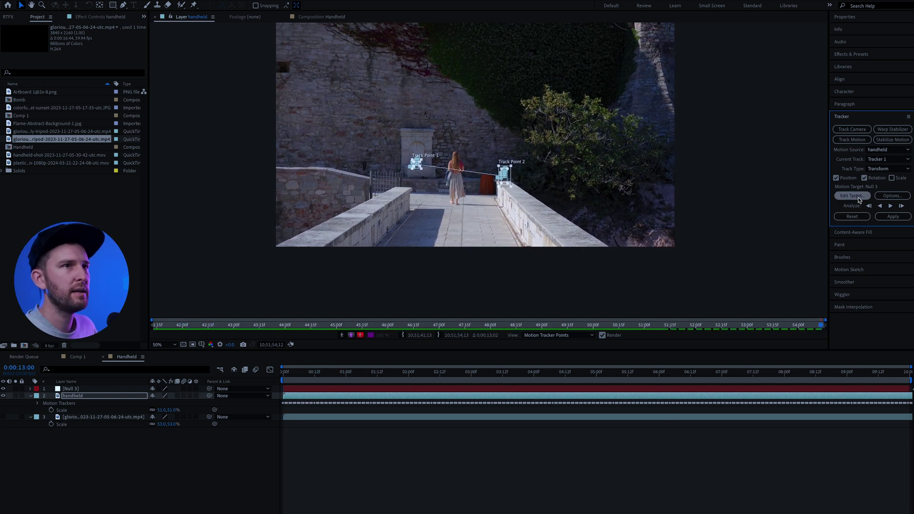
click(849, 197)
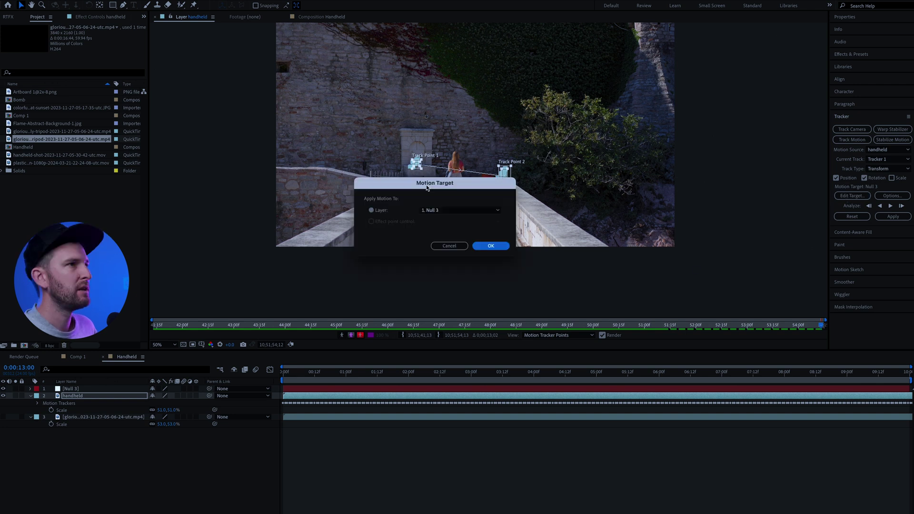
click(466, 247)
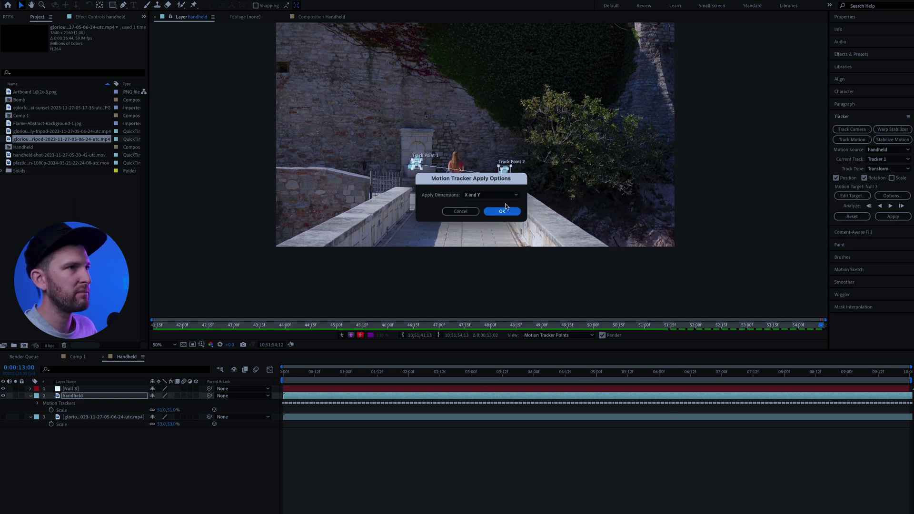
click(503, 212)
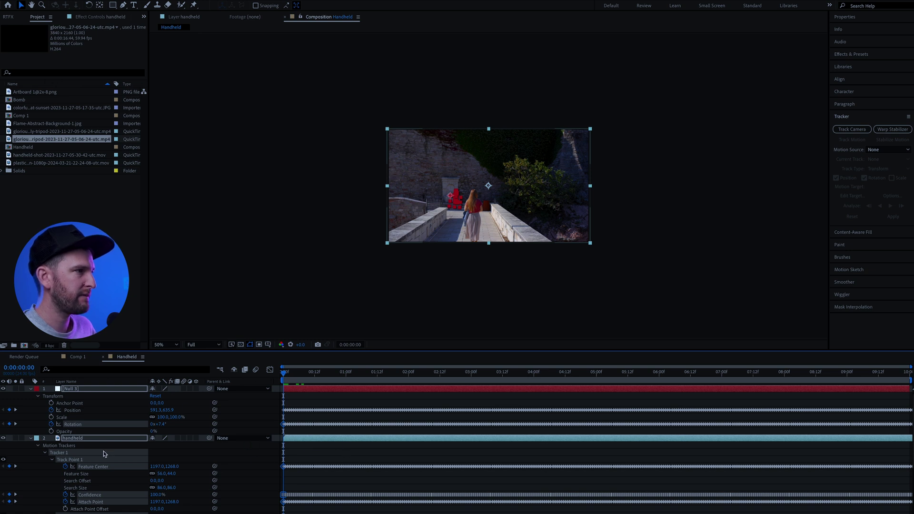
Hide the handheld layer, show the sunset clip and move it to the top
click(46, 441)
click(30, 439)
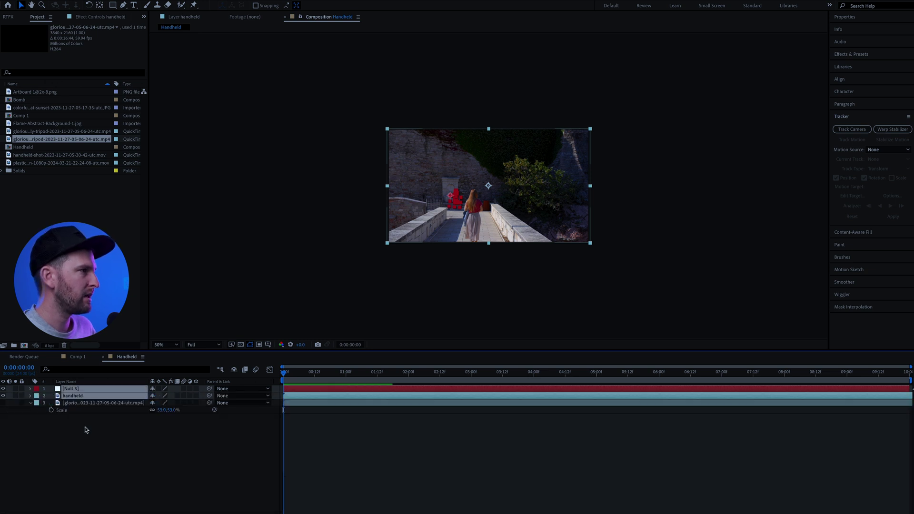
click(85, 430)
click(3, 396)
click(3, 403)
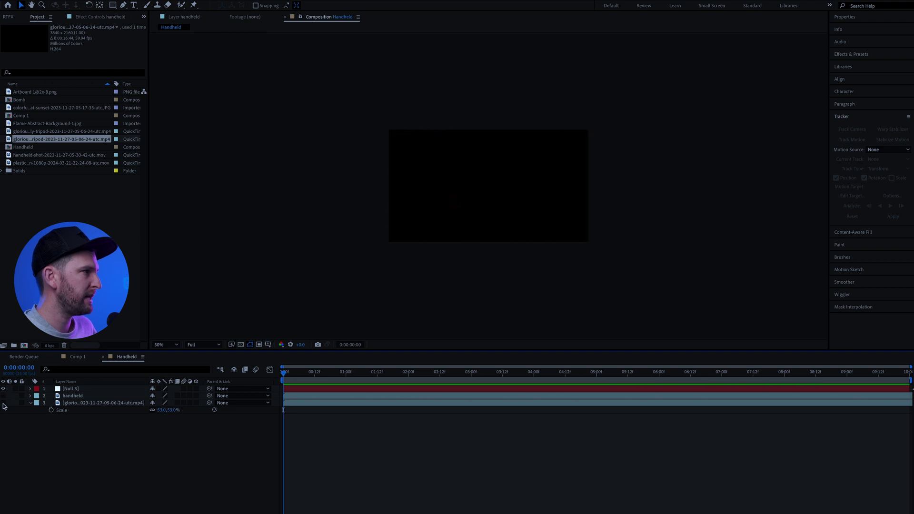
drag(99, 404, 99, 389)
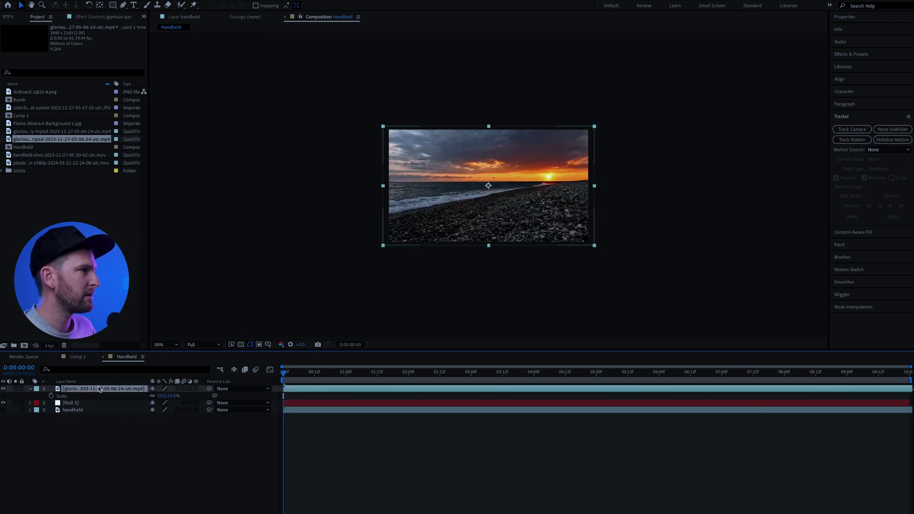
Parent the sunset clip to Null 3, undoing a mistaken link, and preview
click(304, 403)
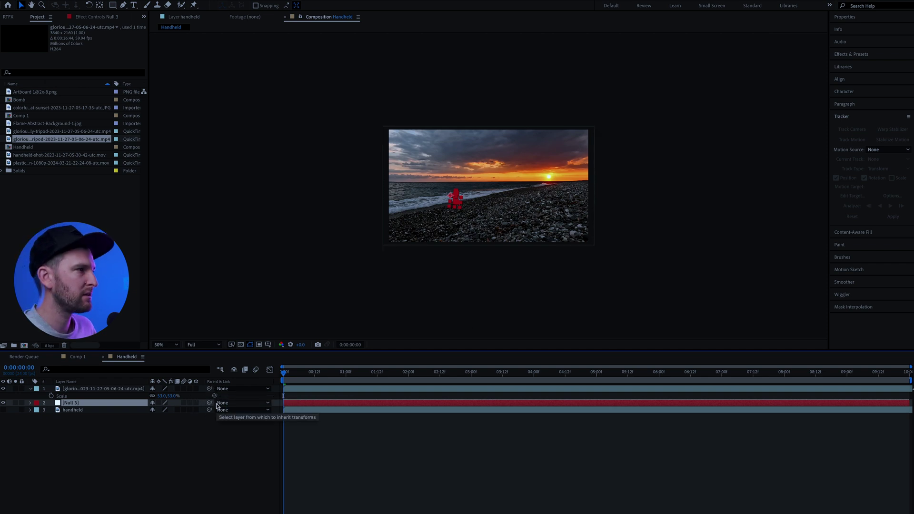
drag(209, 403, 212, 389)
key(ctrl+z)
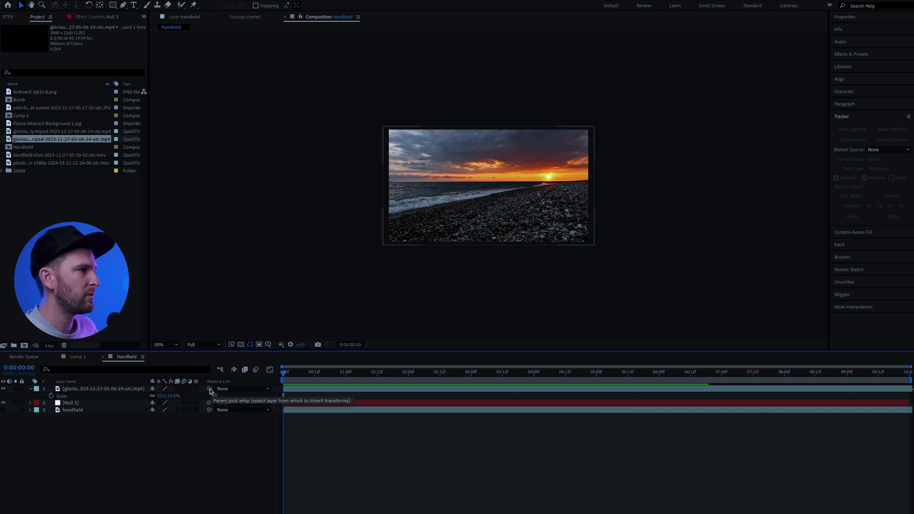
drag(209, 389, 70, 404)
key(space)
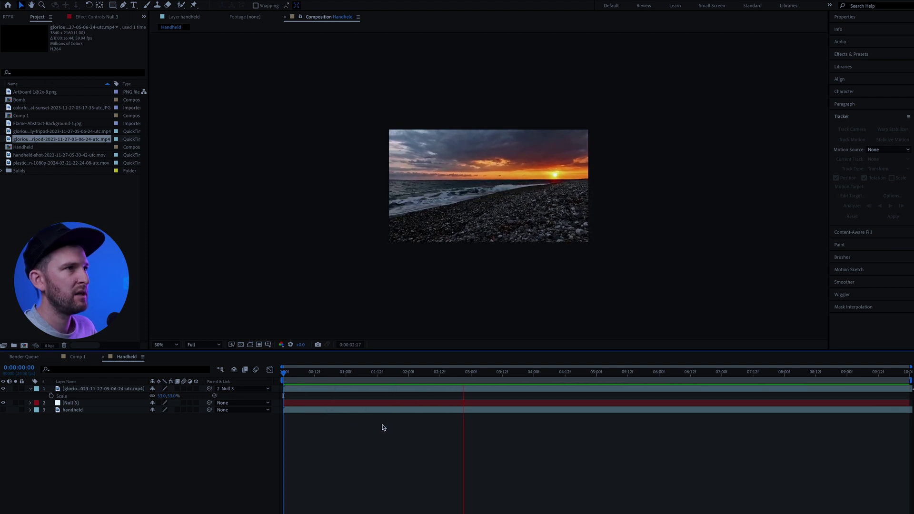
key(space)
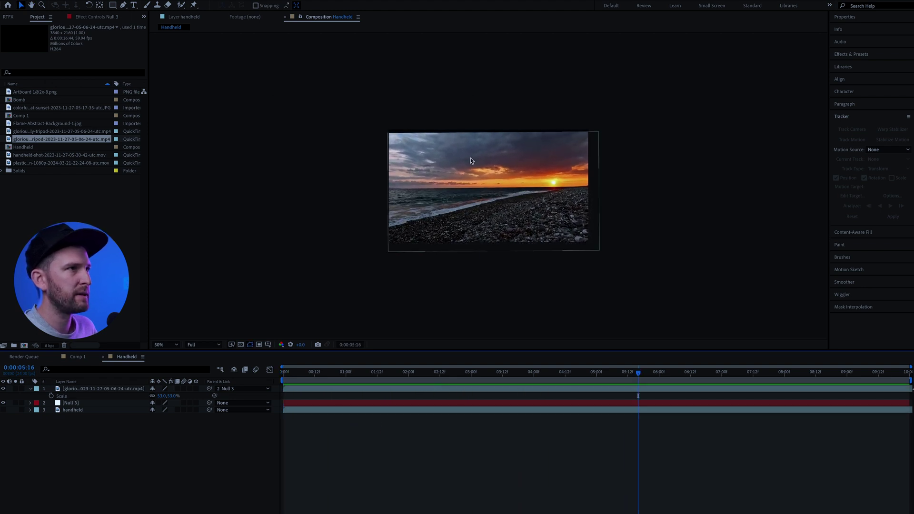
Rewind to the first frame and preview the scaled, shaking sunset clip again
click(498, 189)
click(285, 372)
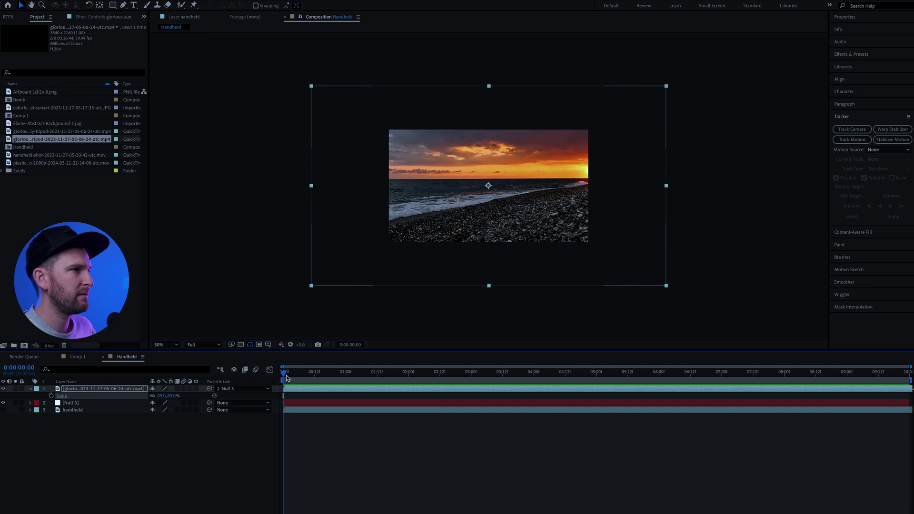
click(287, 425)
key(space)
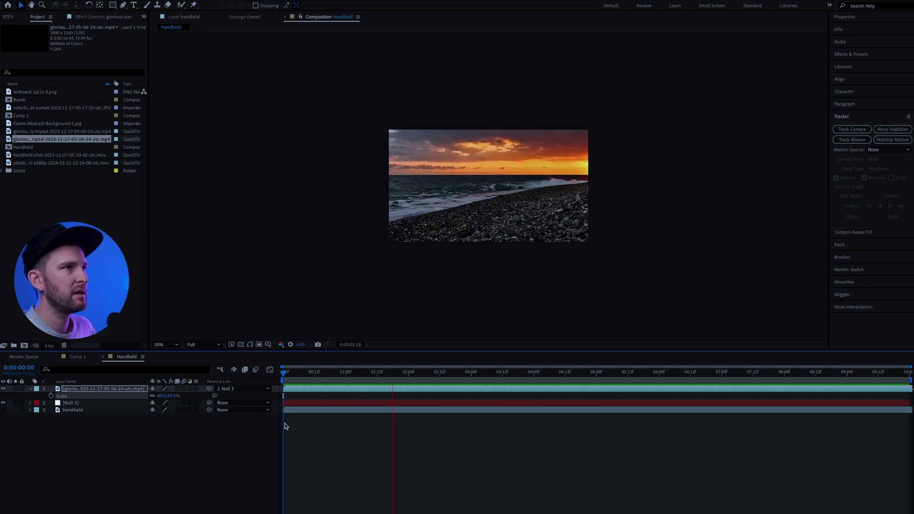